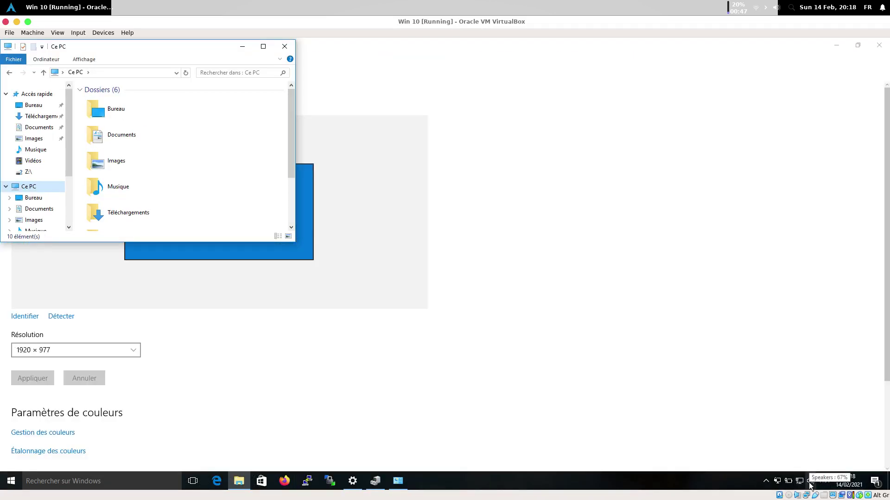
# - Open the system's playback devices settings and move the Son window clear of the File Explorer window
pyautogui.rightClick(810, 484)
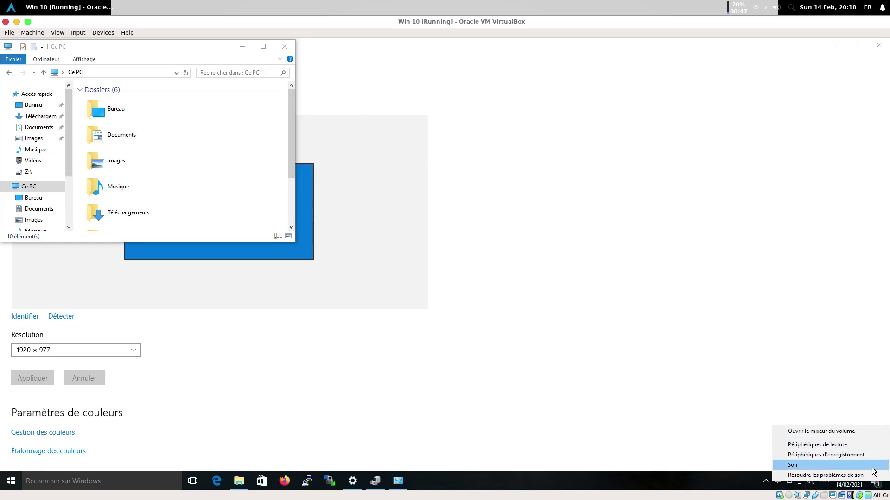
pyautogui.click(864, 446)
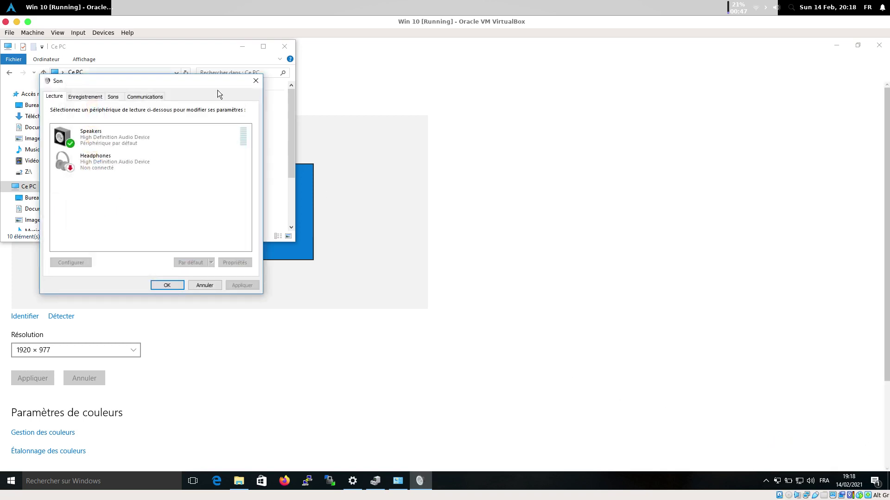
pyautogui.moveTo(129, 79); pyautogui.dragTo(389, 151)
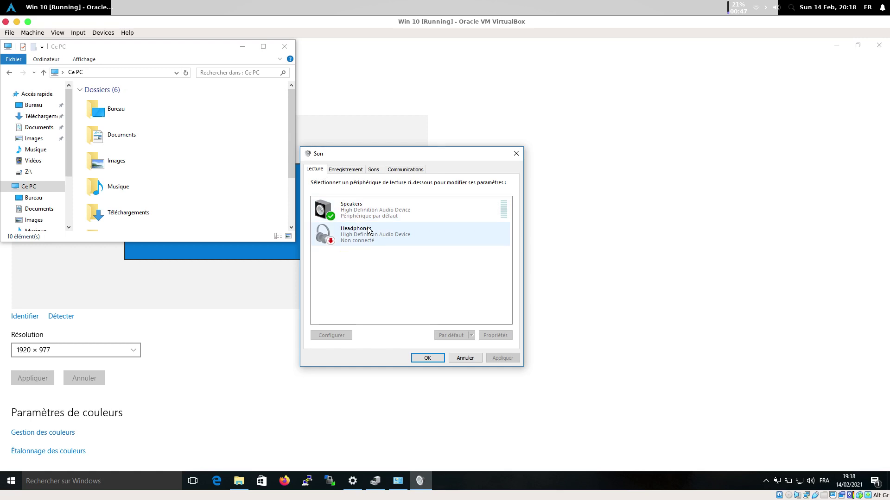
# - Examine the Speakers and Headphones entries among the playback devices and the options available for Headphones
pyautogui.click(365, 211)
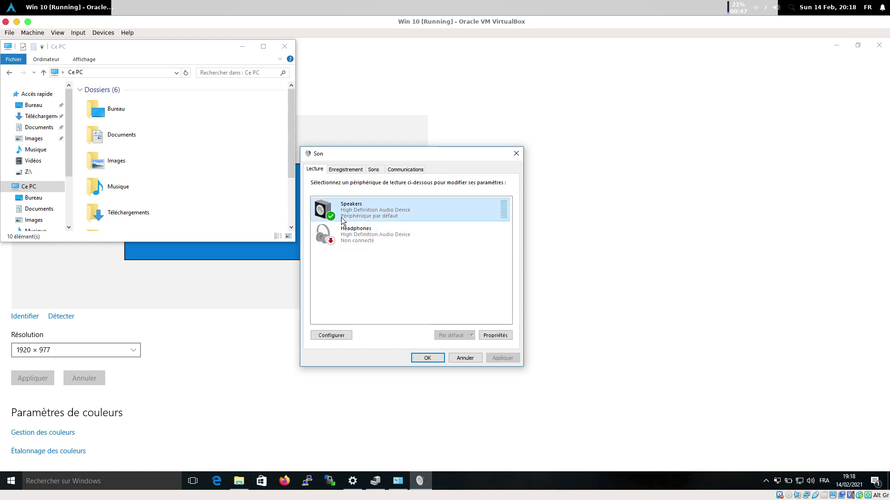
pyautogui.click(345, 238)
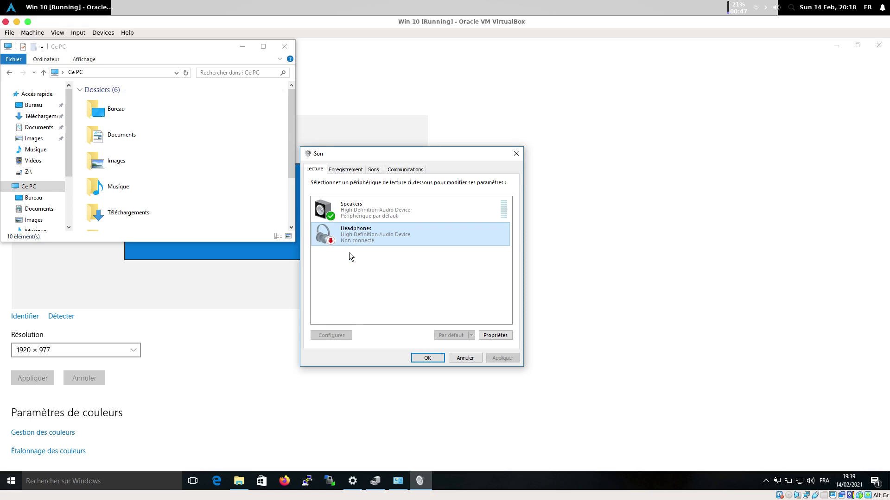
pyautogui.rightClick(353, 233)
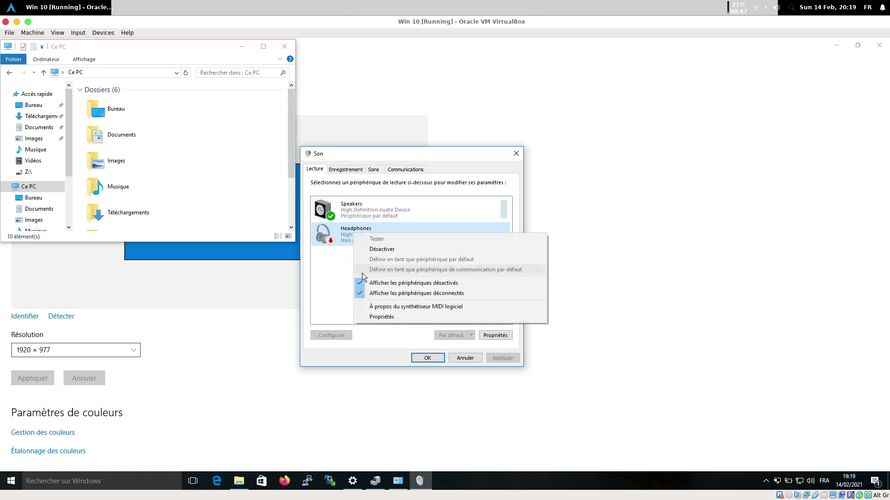
pyautogui.click(314, 282)
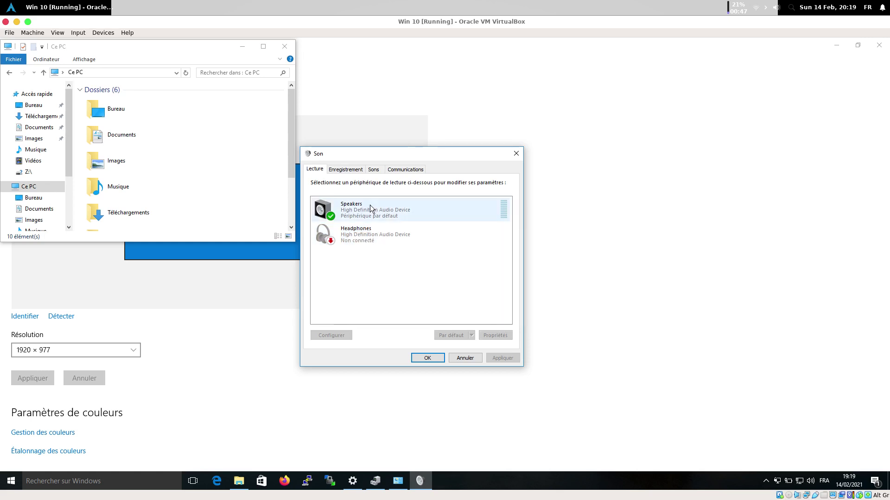
# - Hide both disabled and disconnected devices from the playback device list
pyautogui.click(362, 217)
pyautogui.rightClick(362, 217)
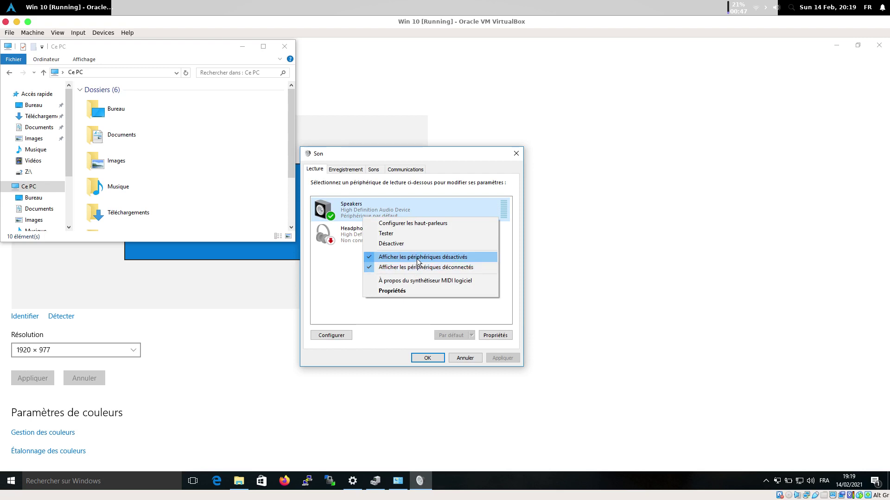
pyautogui.click(418, 261)
pyautogui.rightClick(364, 208)
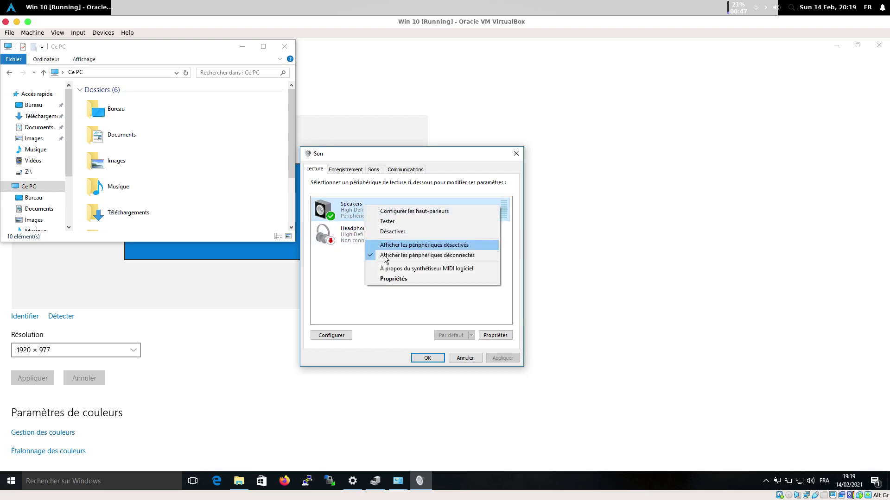
pyautogui.click(388, 252)
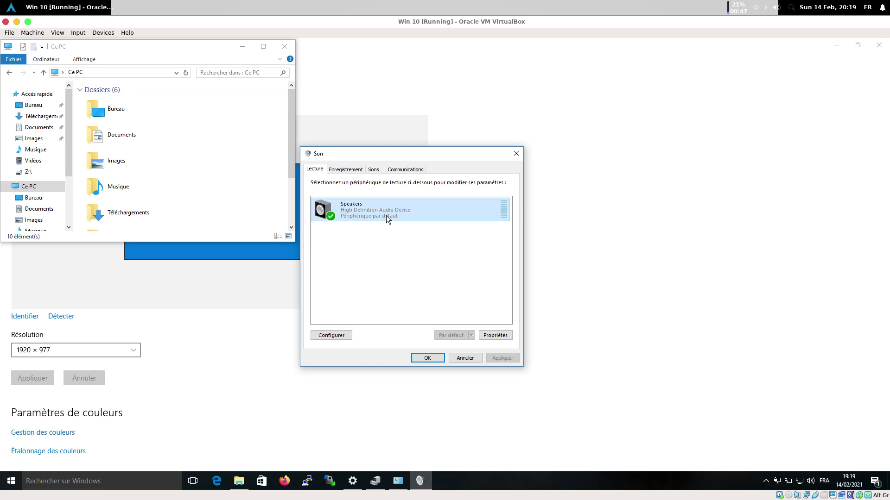
# - Turn the display of disabled and disconnected playback devices back on
pyautogui.rightClick(385, 215)
pyautogui.click(408, 255)
pyautogui.rightClick(385, 219)
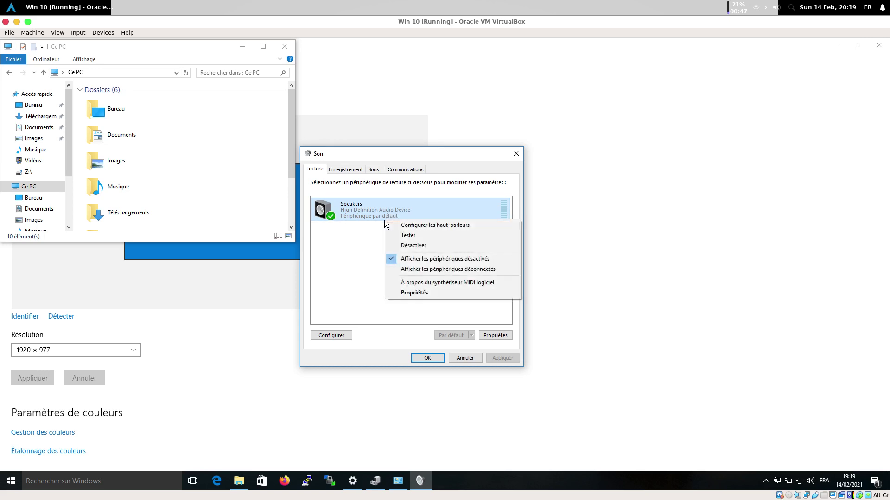
pyautogui.click(417, 271)
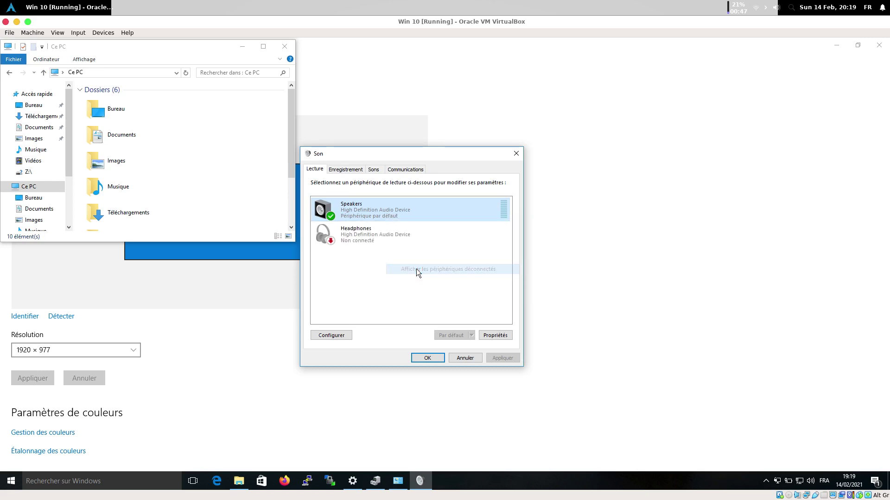
# - Review the Speakers properties, covering general information, levels, enhancements and advanced format settings, and close them
pyautogui.rightClick(356, 213)
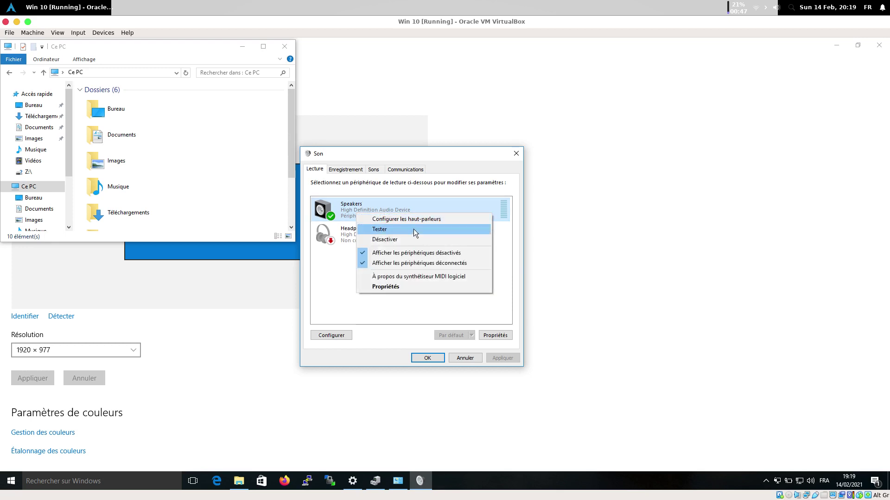
pyautogui.click(388, 287)
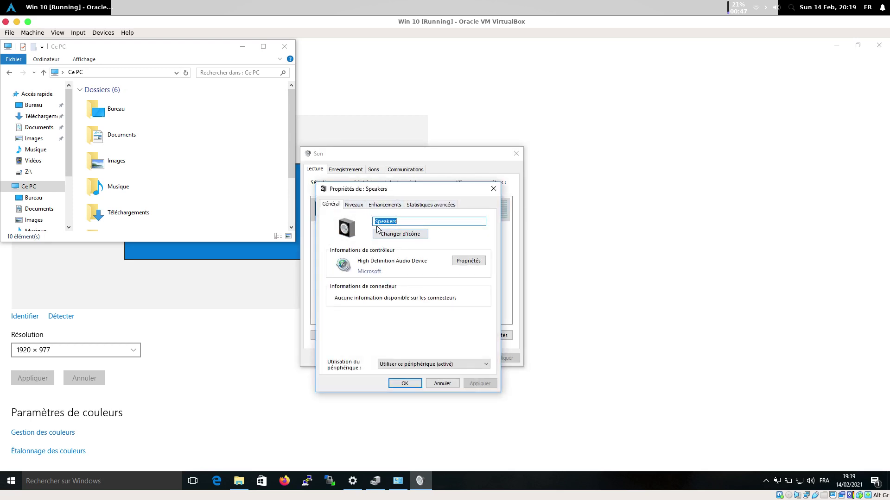
pyautogui.click(353, 205)
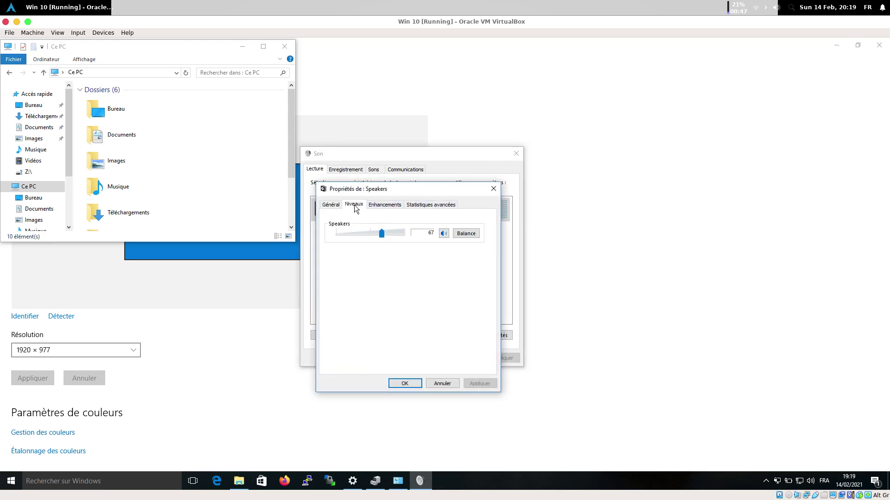
pyautogui.click(389, 205)
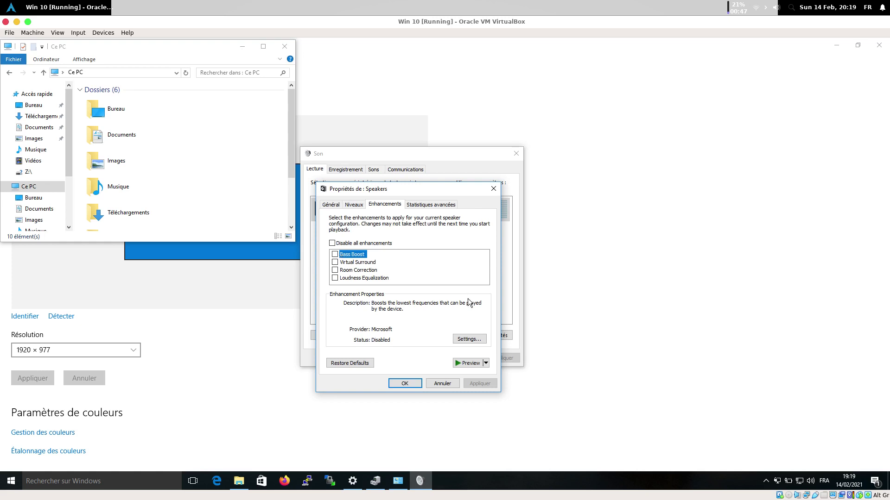
pyautogui.click(418, 205)
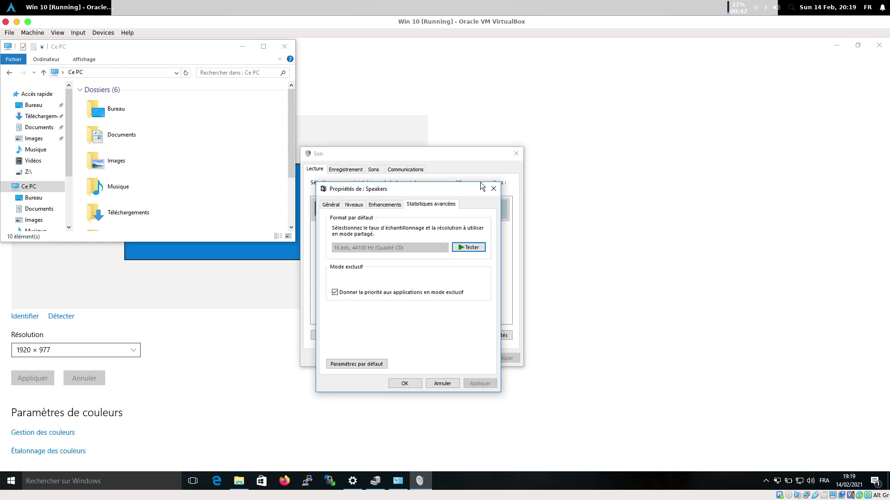
pyautogui.click(487, 191)
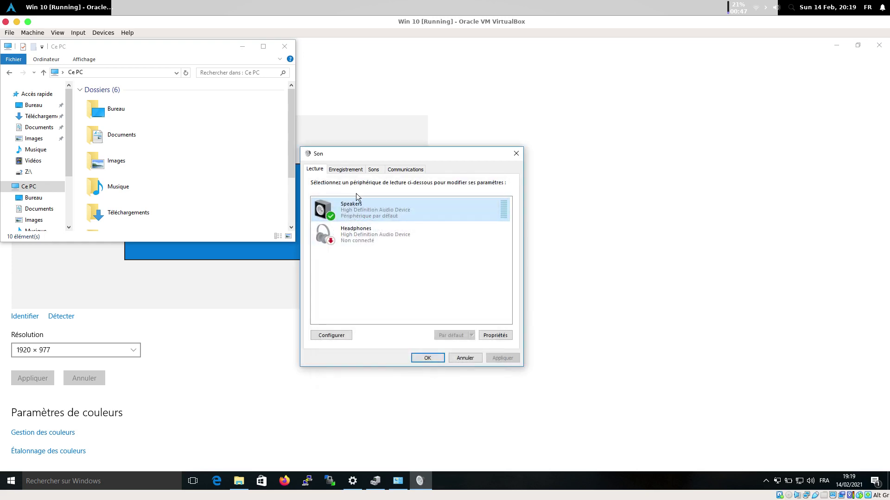
# - Show the recording devices and examine the options available for the Microphone
pyautogui.click(352, 173)
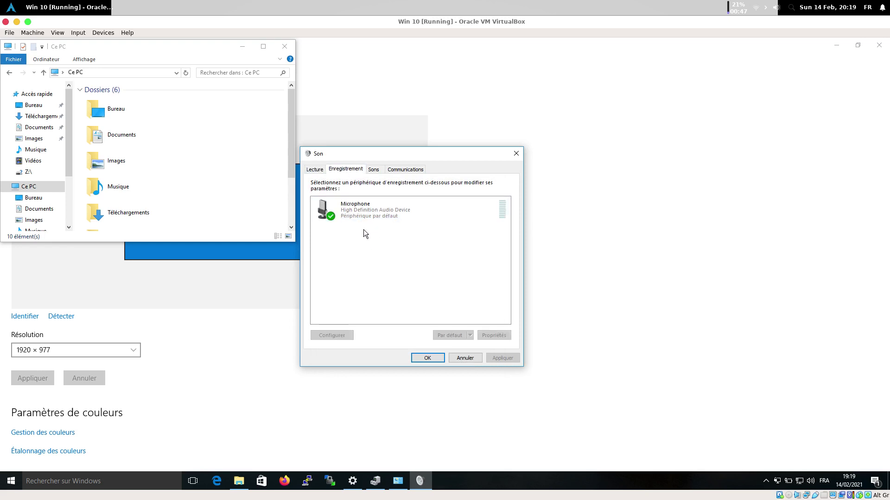
pyautogui.rightClick(372, 213)
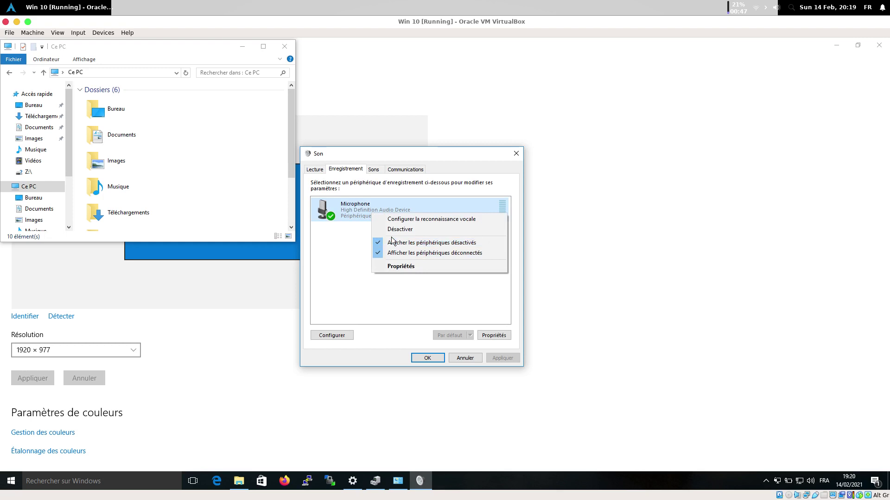
pyautogui.click(328, 254)
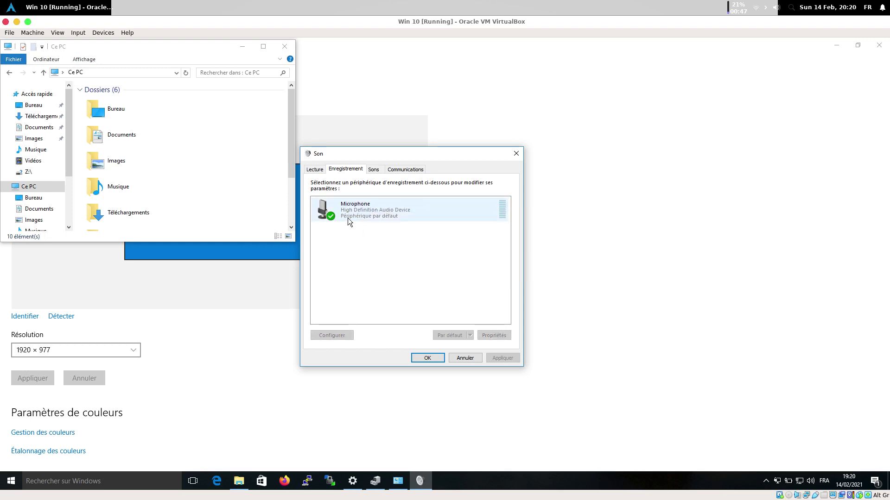
# - Open the Microphone's properties and inspect the driver information of its High Definition Audio controller
pyautogui.rightClick(349, 221)
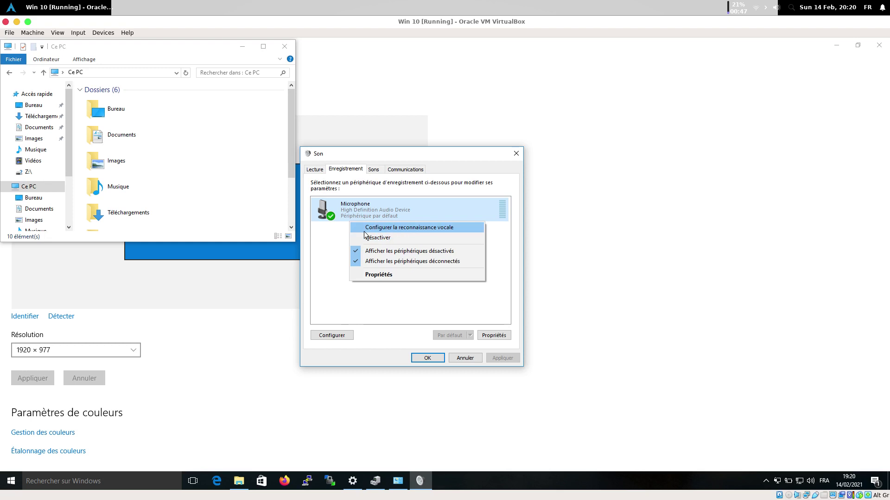
pyautogui.click(385, 274)
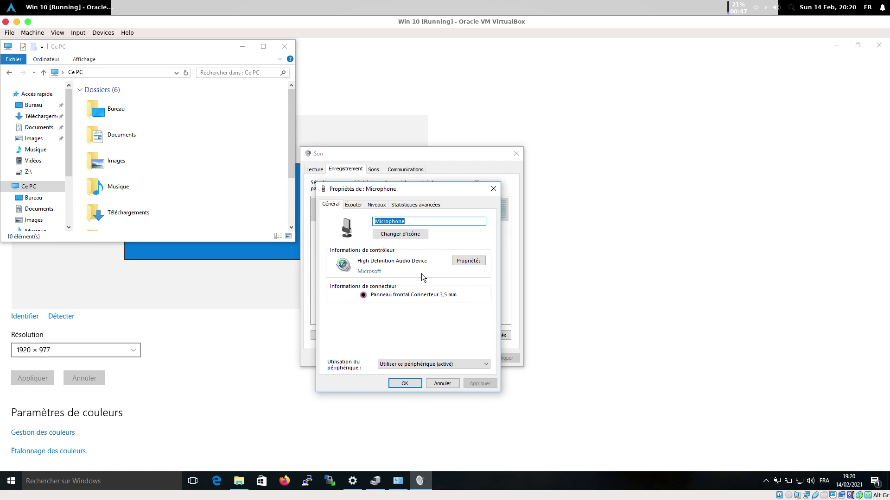
pyautogui.click(483, 265)
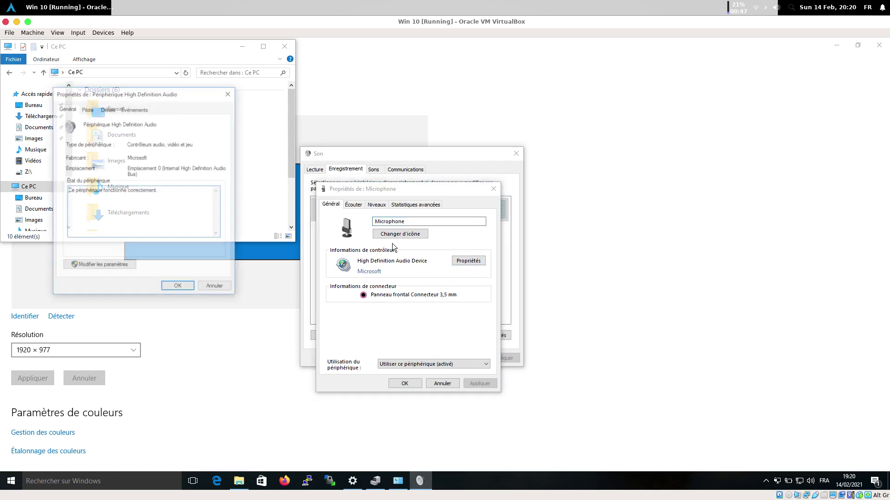
pyautogui.click(88, 110)
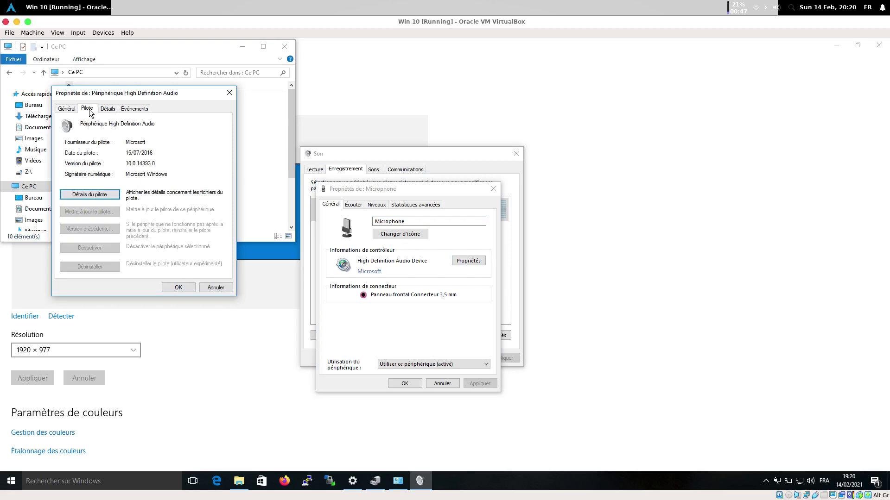
pyautogui.click(228, 93)
# - In the Microphone's listening settings, choose Speakers (High Definition Audio Device) as the playback device
pyautogui.click(354, 205)
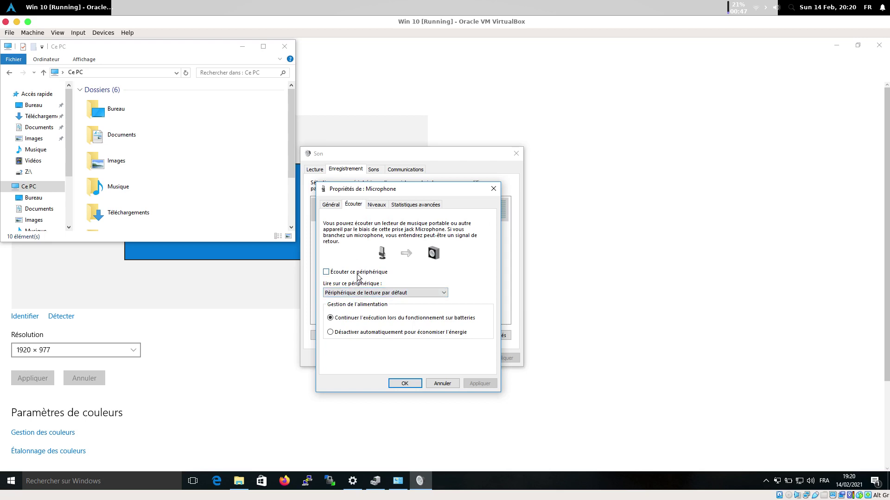
pyautogui.click(363, 294)
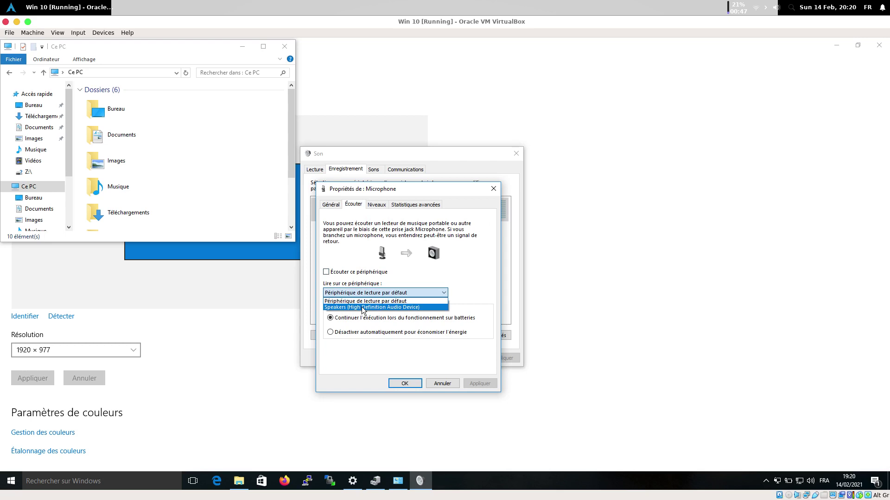
pyautogui.click(366, 307)
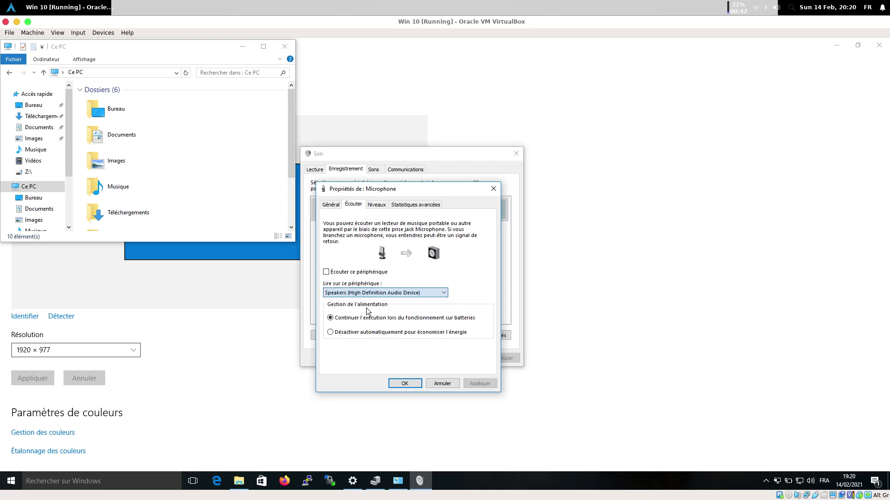
pyautogui.click(371, 272)
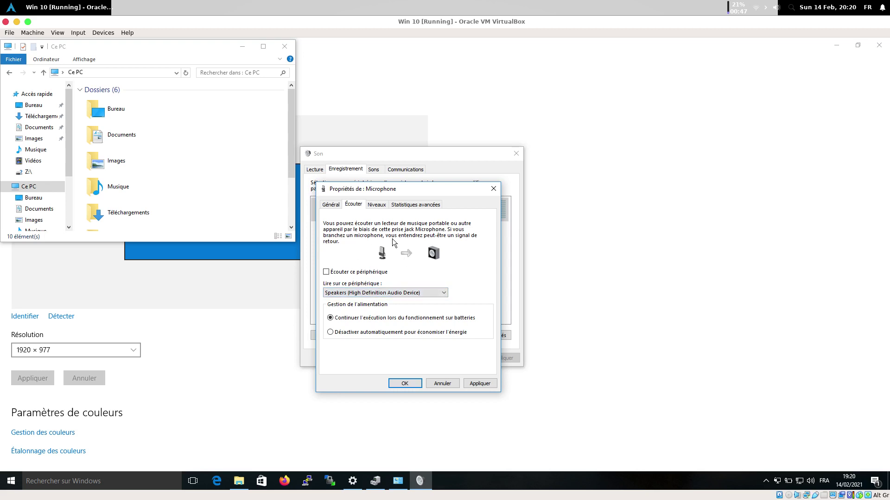
# - Try a Microphone level of 35, check the advanced format settings, and discard the property changes
pyautogui.click(377, 205)
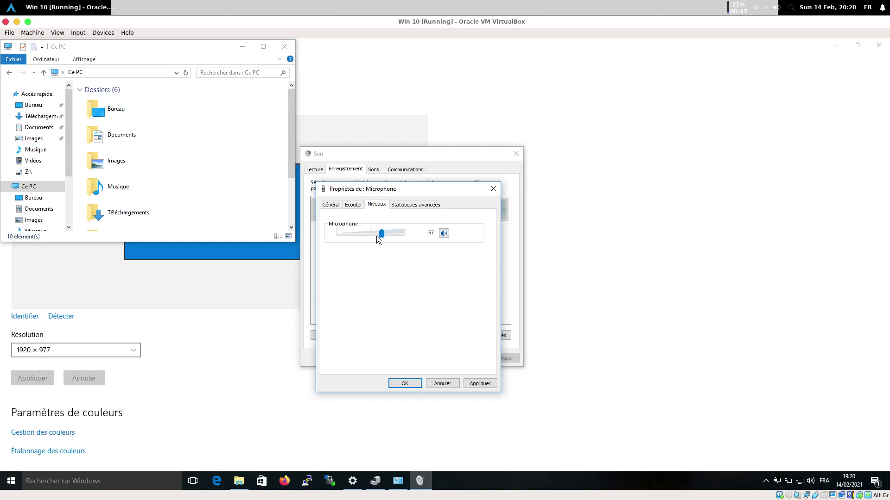
pyautogui.moveTo(381, 234); pyautogui.dragTo(332, 234)
pyautogui.moveTo(406, 237)
pyautogui.mouseDown()
pyautogui.moveTo(356, 235)
pyautogui.moveTo(394, 237)
pyautogui.mouseUp()
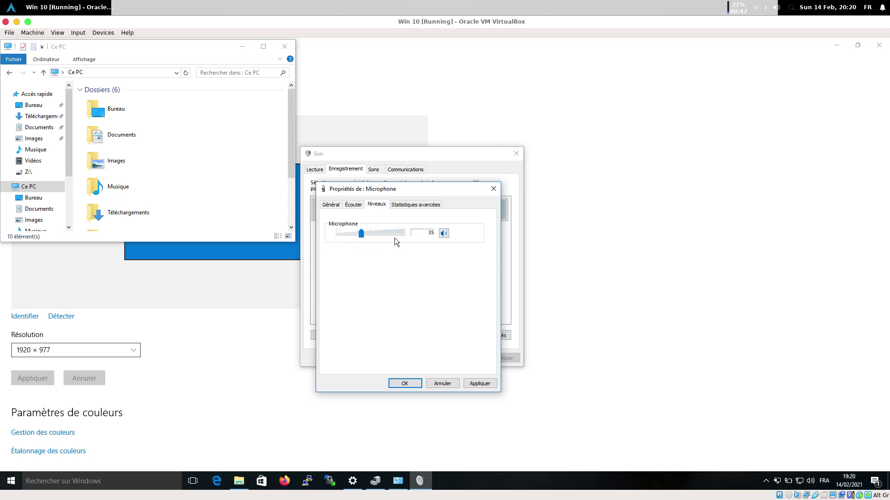
pyautogui.click(407, 206)
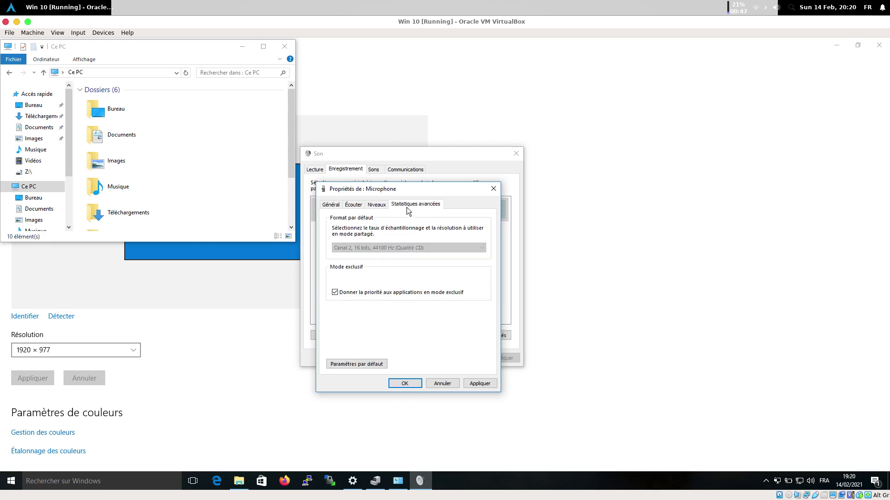
pyautogui.click(442, 383)
# - Revisit the playback and recording device lists and display the Windows sound scheme settings
pyautogui.click(315, 172)
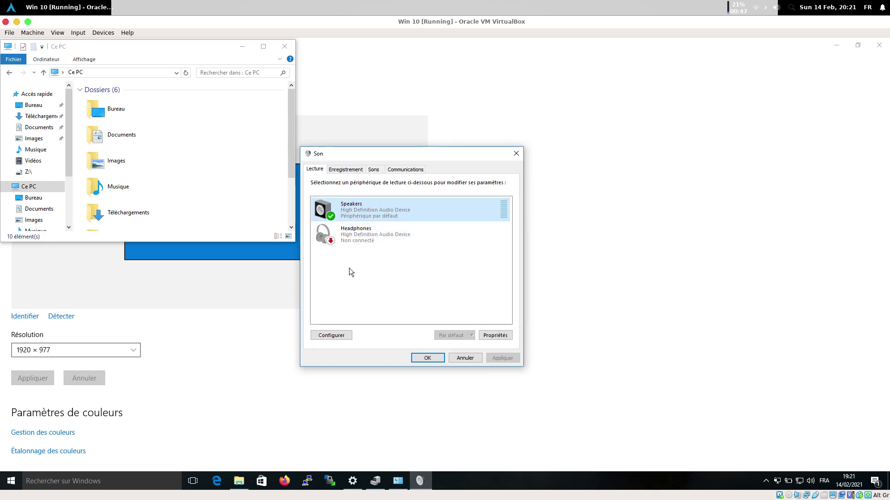
pyautogui.click(358, 170)
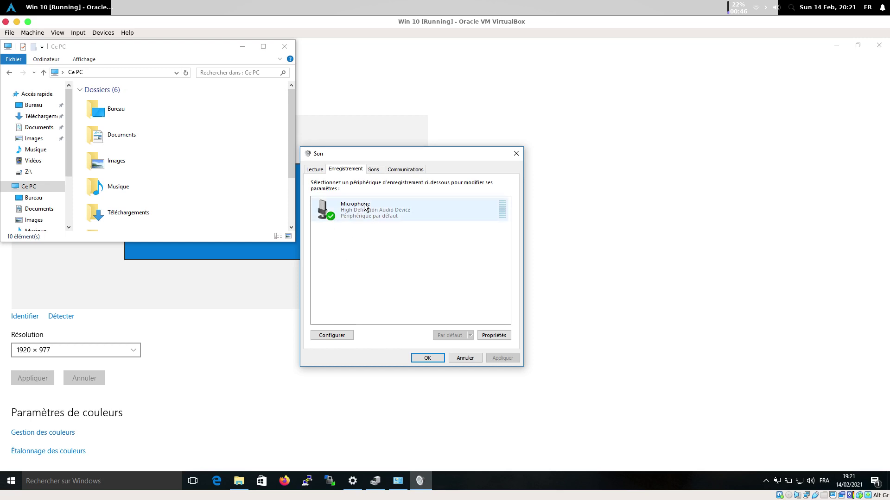
pyautogui.click(379, 173)
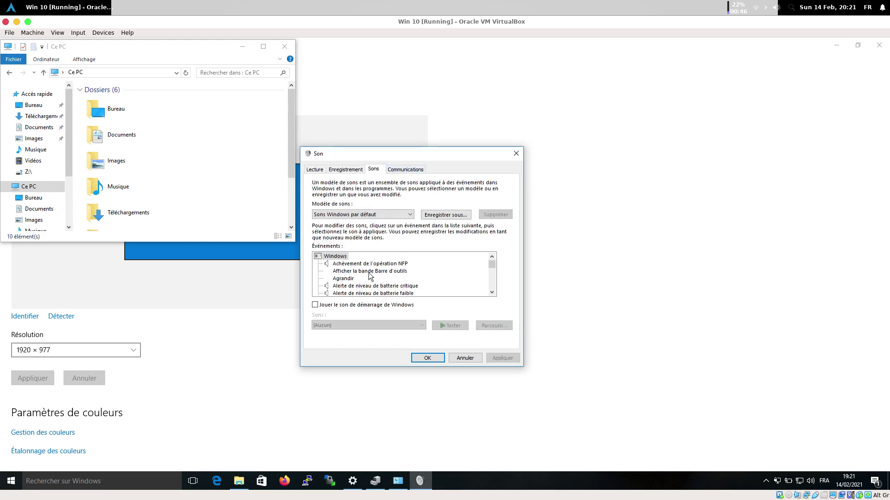
# - Inspect the sound assigned to the Agrandir event and the communications volume options, and close the sound settings without saving
pyautogui.click(348, 279)
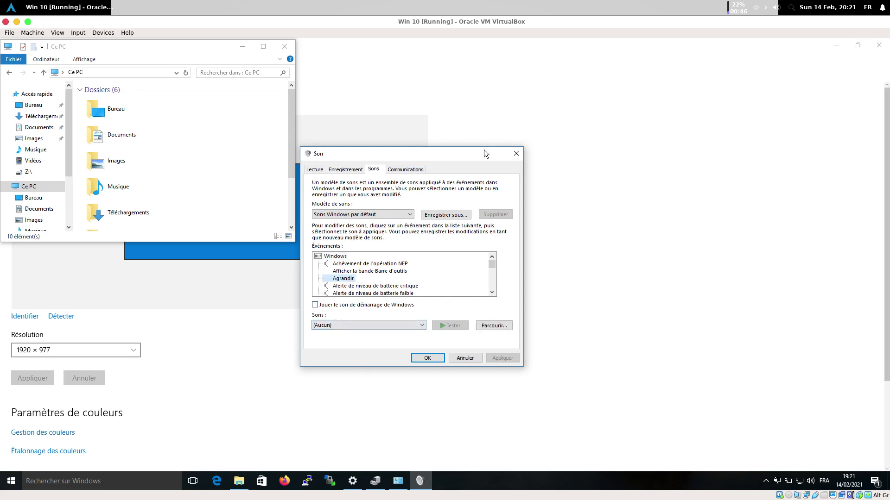
pyautogui.click(402, 171)
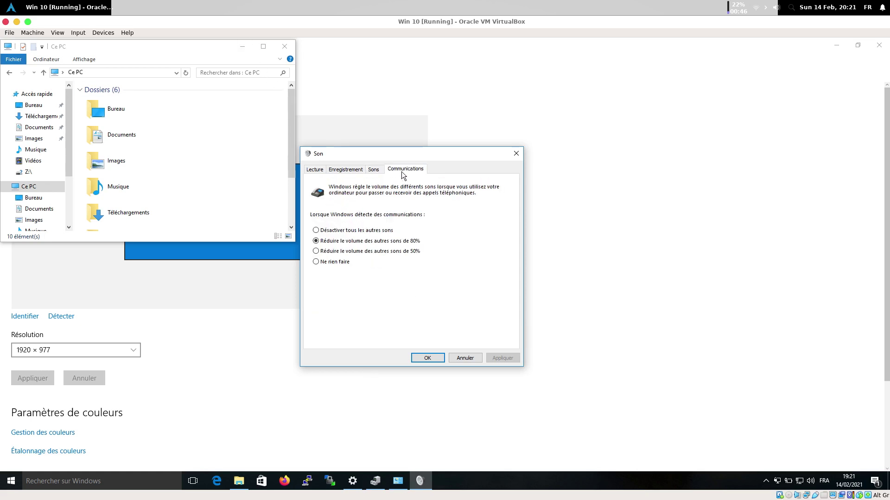
pyautogui.click(477, 360)
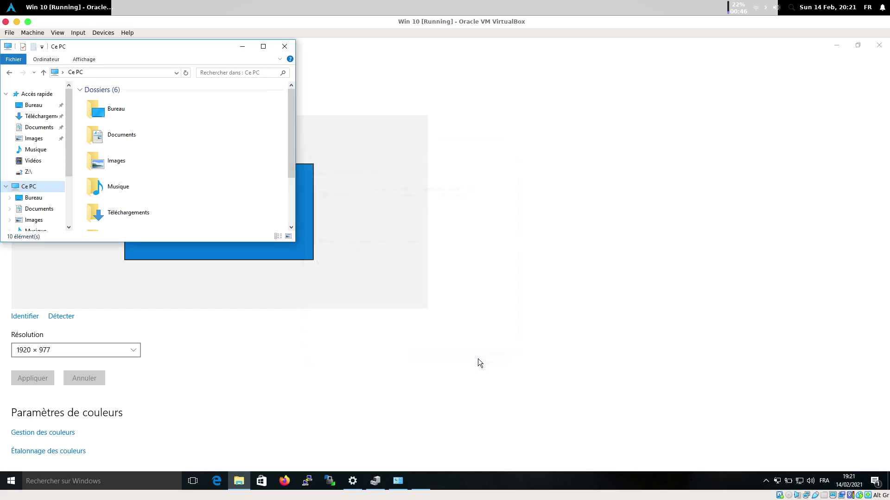
# - Reopen the sound settings at the list of playback devices
pyautogui.rightClick(811, 482)
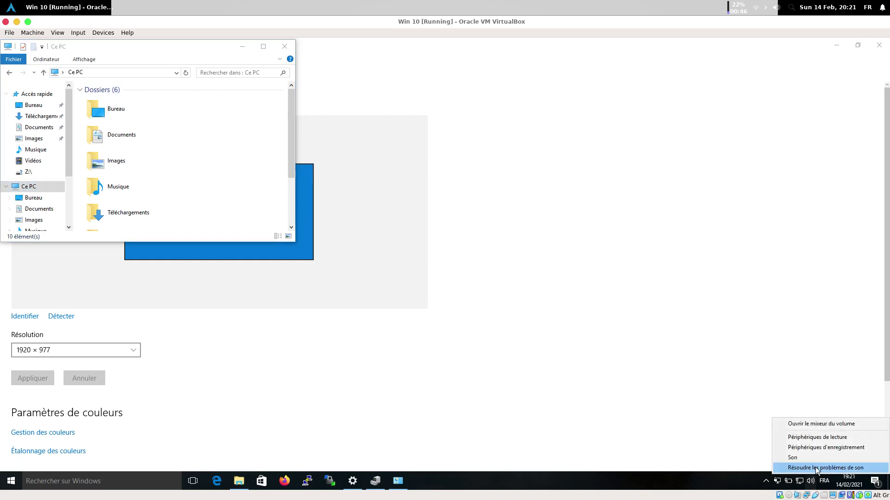
pyautogui.click(881, 438)
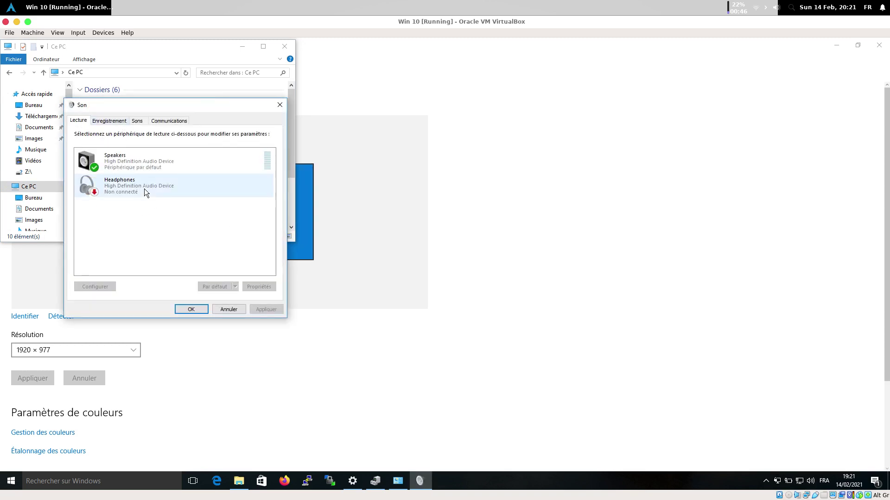
# - Take the virtual machine window out of its maximized state and switch to the slide presentation, advancing to the Webcam slide
pyautogui.moveTo(398, 498)
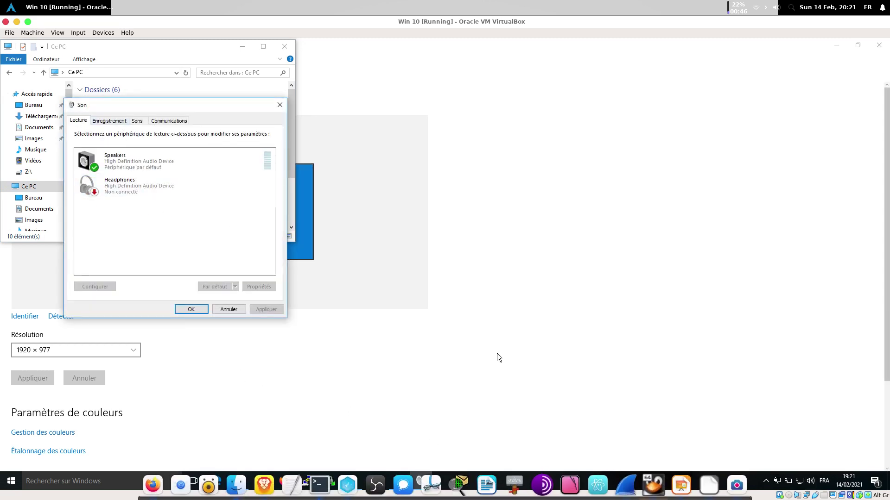
pyautogui.press('super+Down')
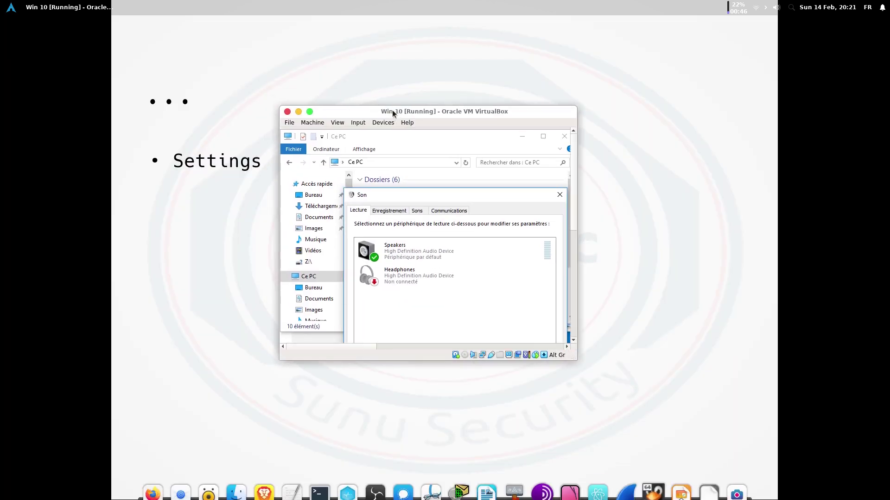
pyautogui.click(210, 202)
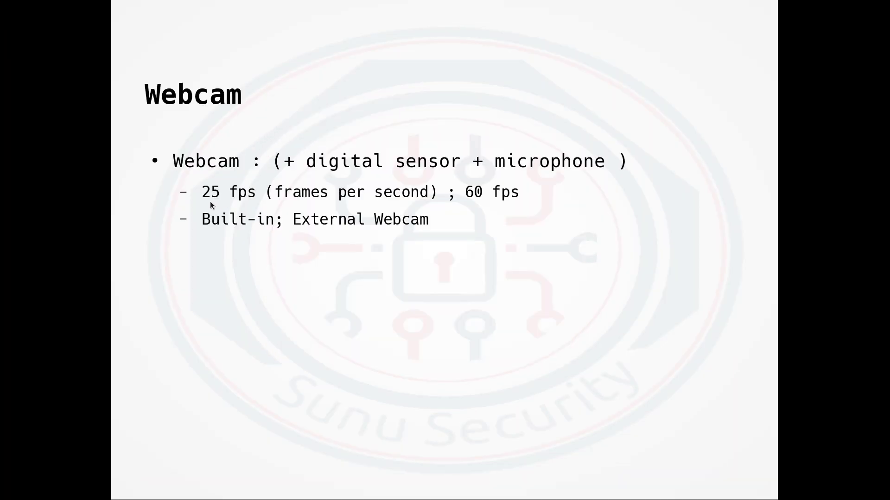